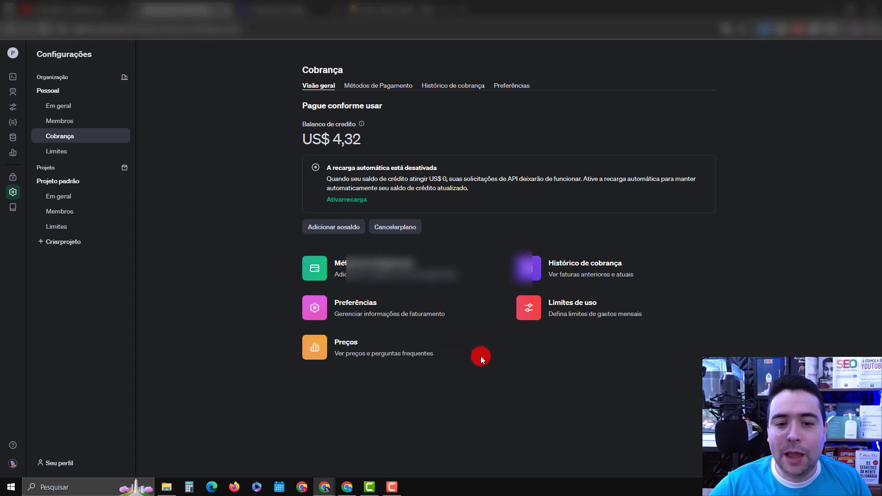
# Step: Review the API credit balance and the daily cost per model in the project's monthly usage chart
pyautogui.moveTo(303, 138); pyautogui.dragTo(370, 139)
pyautogui.click(272, 149)
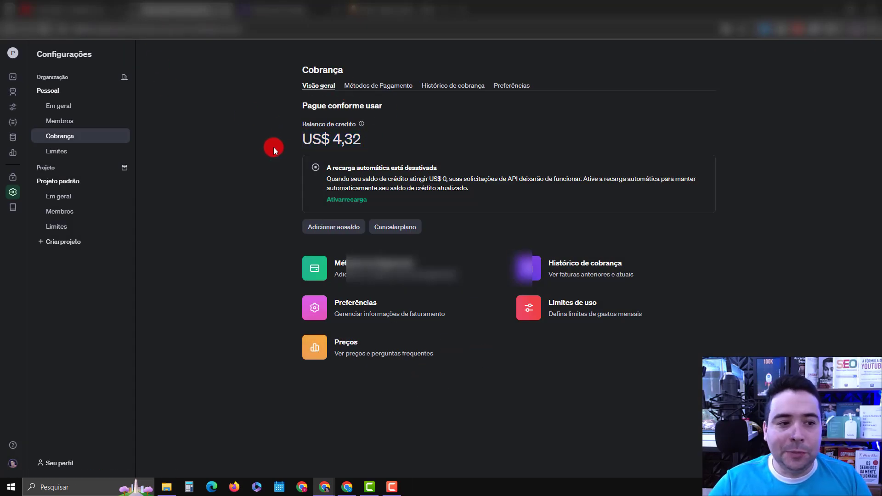
pyautogui.click(22, 156)
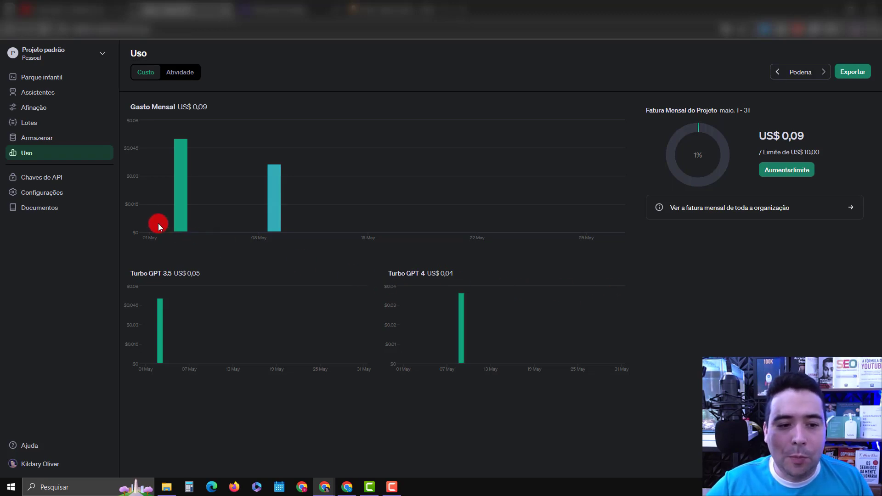
pyautogui.moveTo(177, 205)
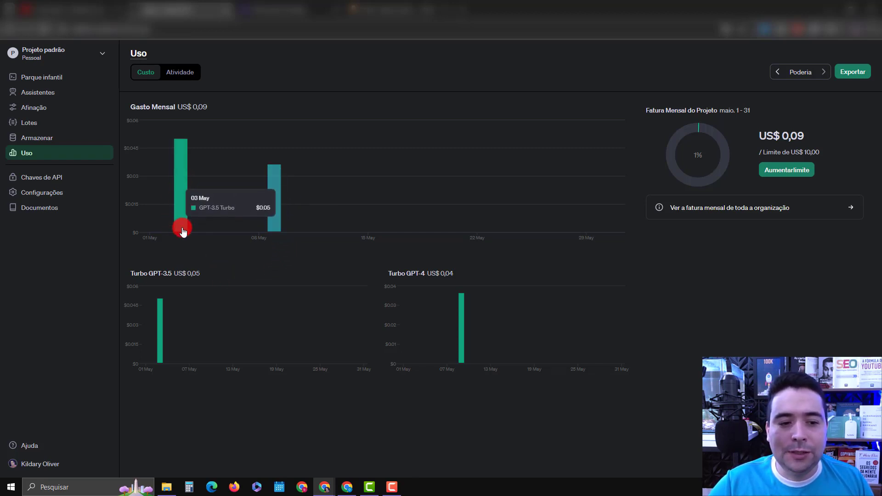
pyautogui.moveTo(276, 209)
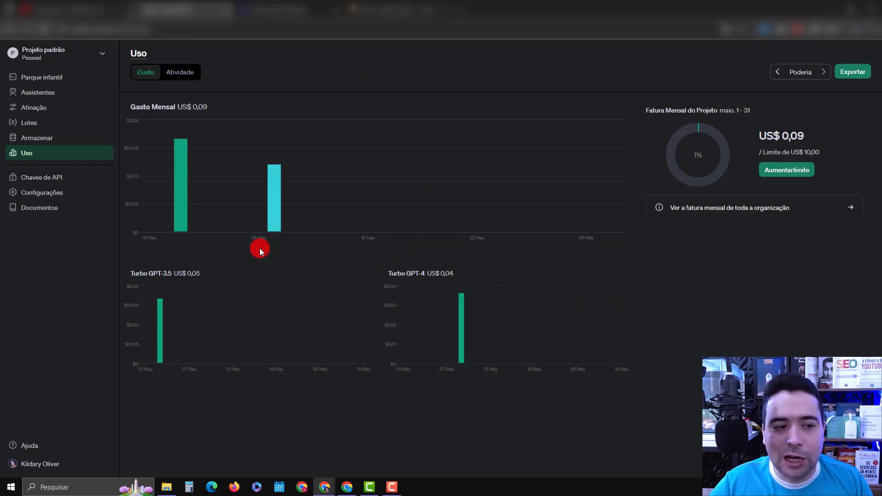
# Step: Create a project API key named "nome do site" in Projeto padrão with permissions Todos, and copy the generated key
pyautogui.click(38, 179)
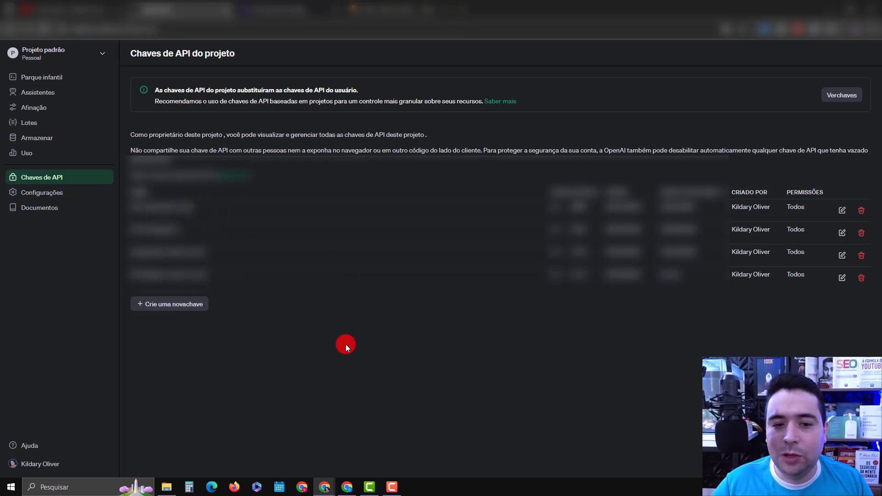
pyautogui.click(170, 312)
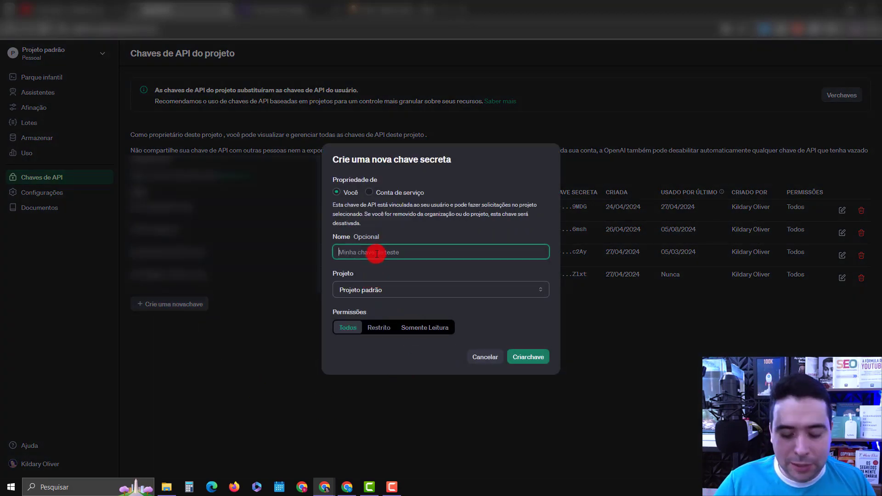
pyautogui.write('nome do s')
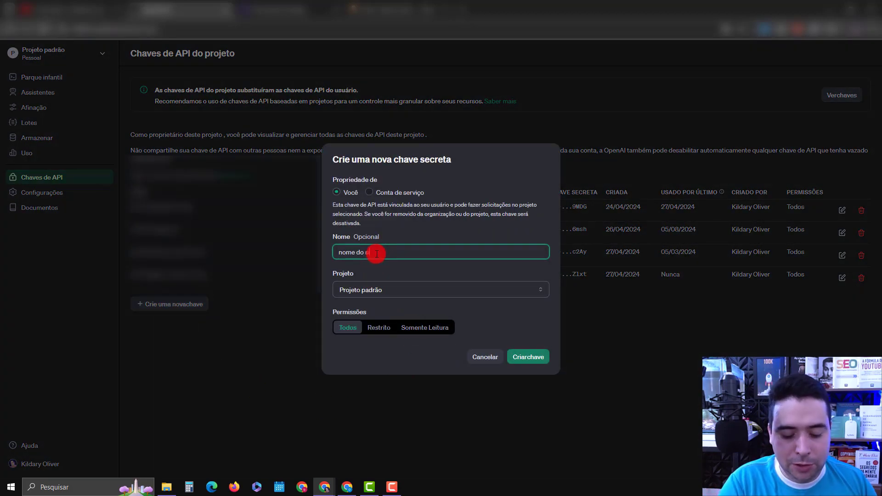
pyautogui.write('ite')
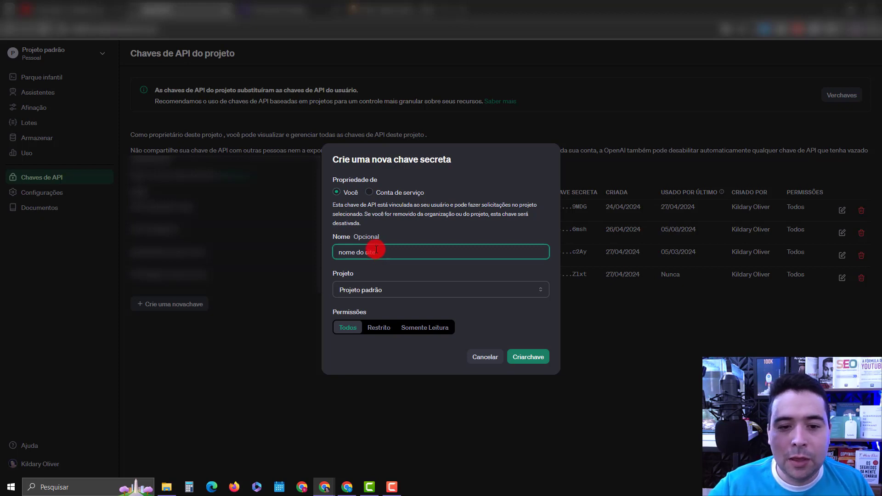
pyautogui.click(398, 287)
pyautogui.click(397, 291)
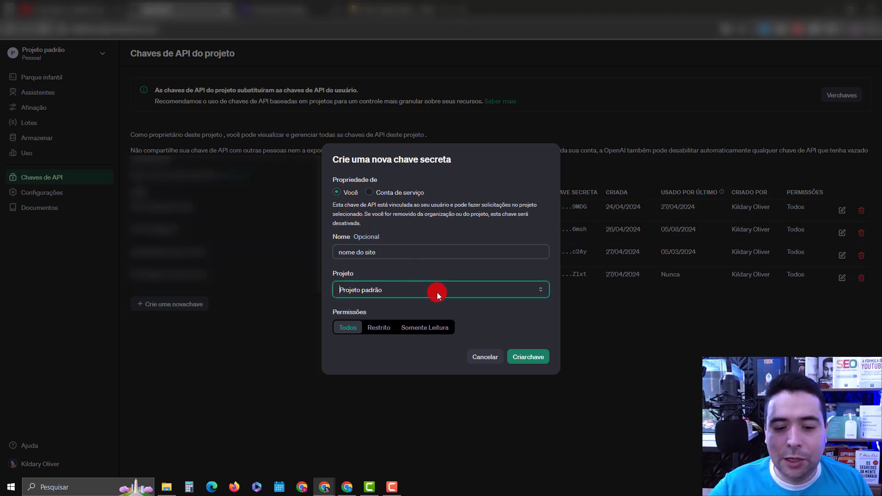
pyautogui.click(529, 354)
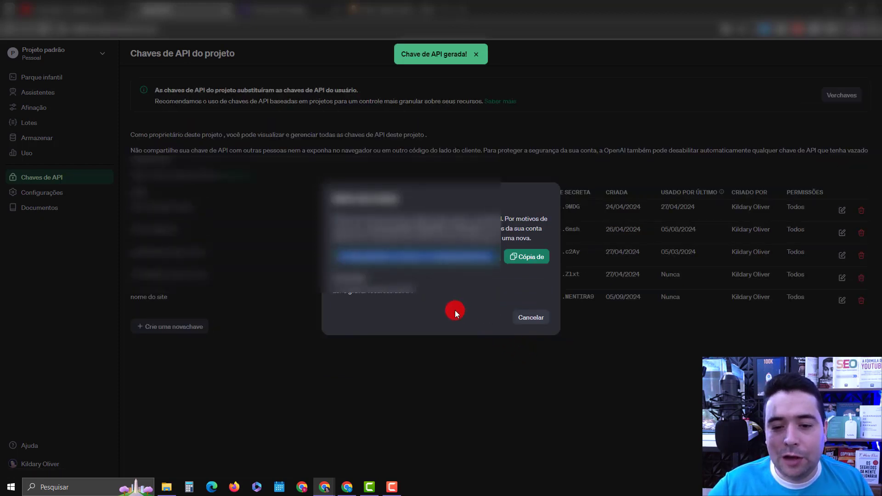
pyautogui.click(525, 260)
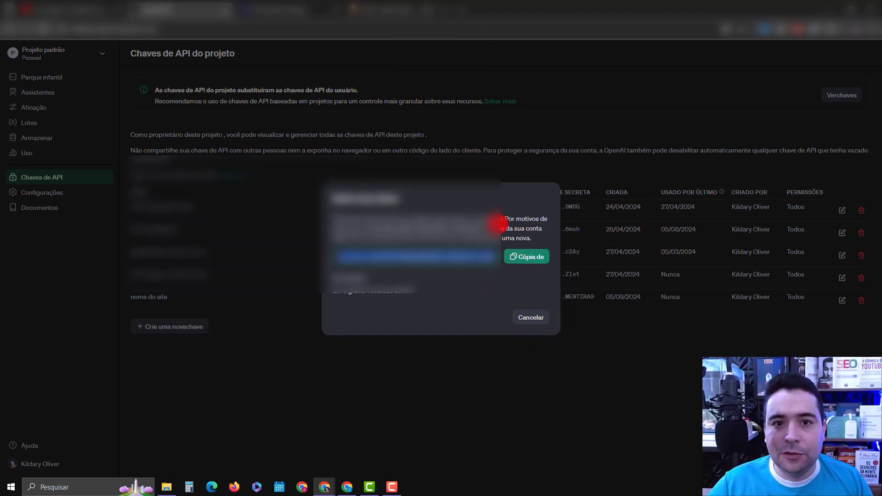
# Step: Switch to the WordPress dashboard, upload the plugin file fast-gen-1.0.zip, and install and activate it
pyautogui.click(404, 9)
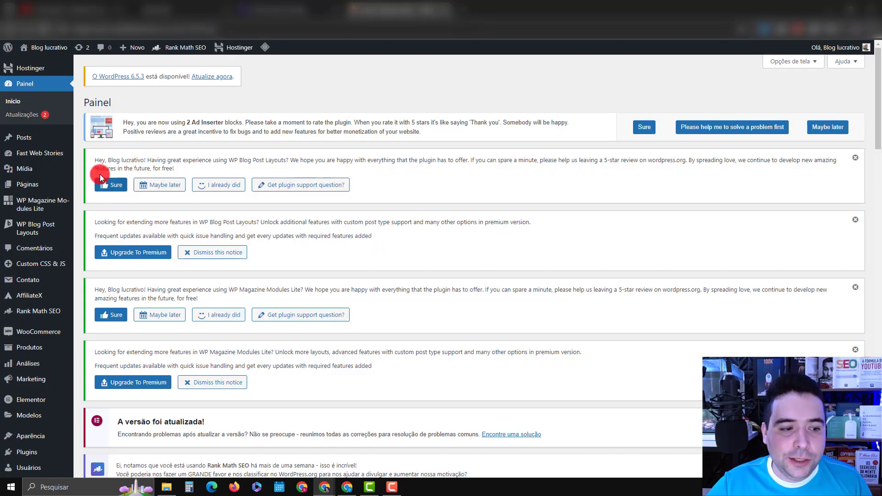
pyautogui.click(20, 454)
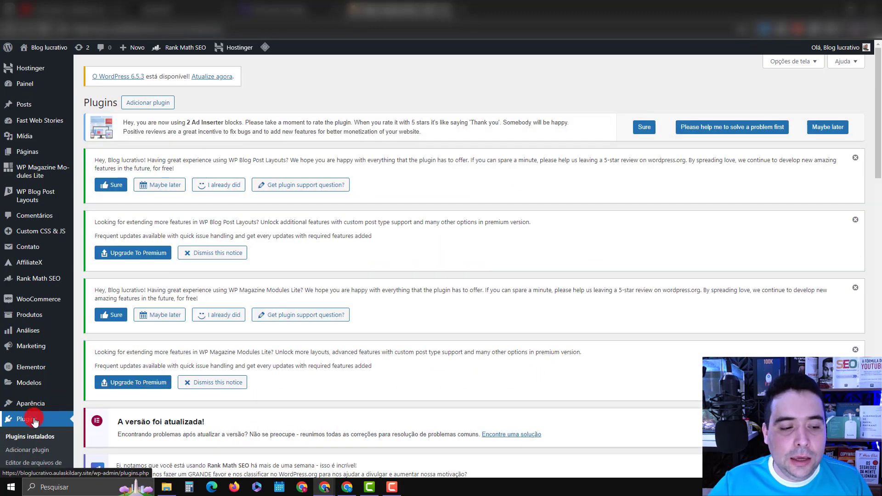
pyautogui.click(154, 105)
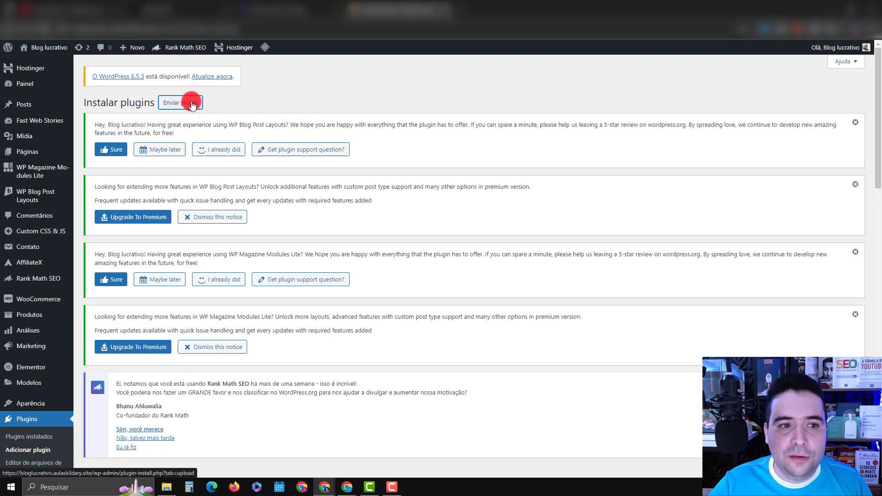
pyautogui.scroll(-5, 405, 148)
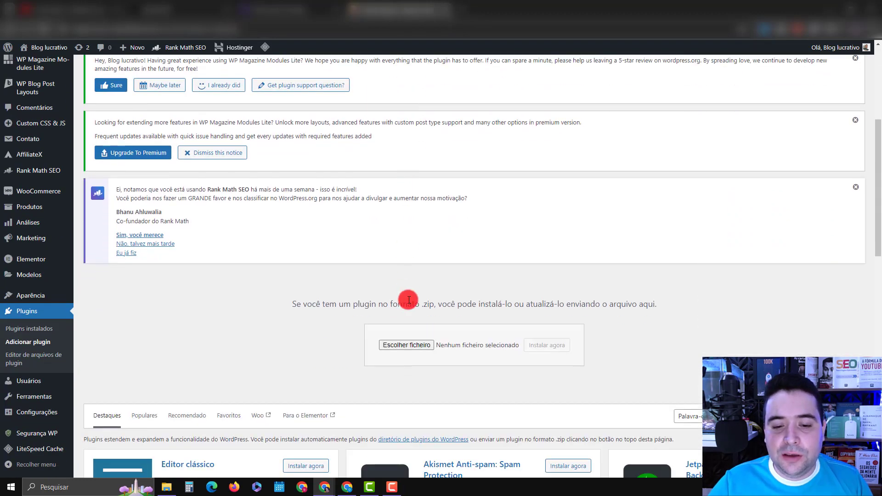
pyautogui.click(407, 344)
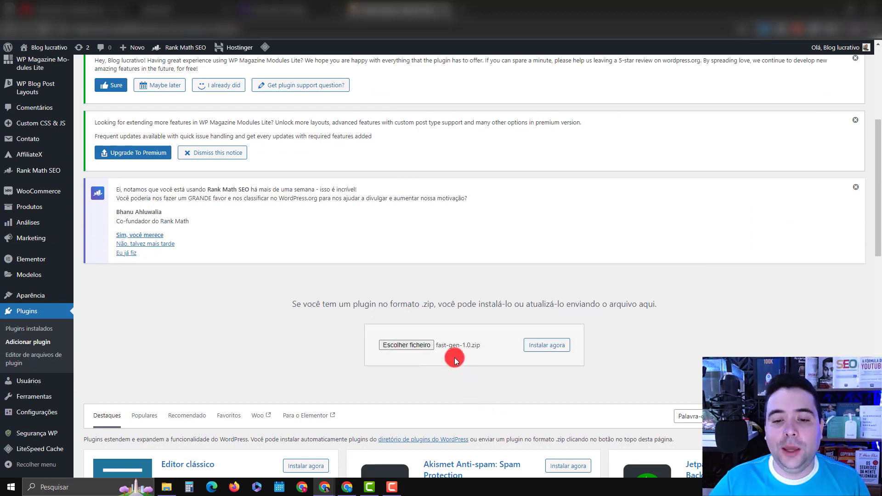
pyautogui.click(550, 351)
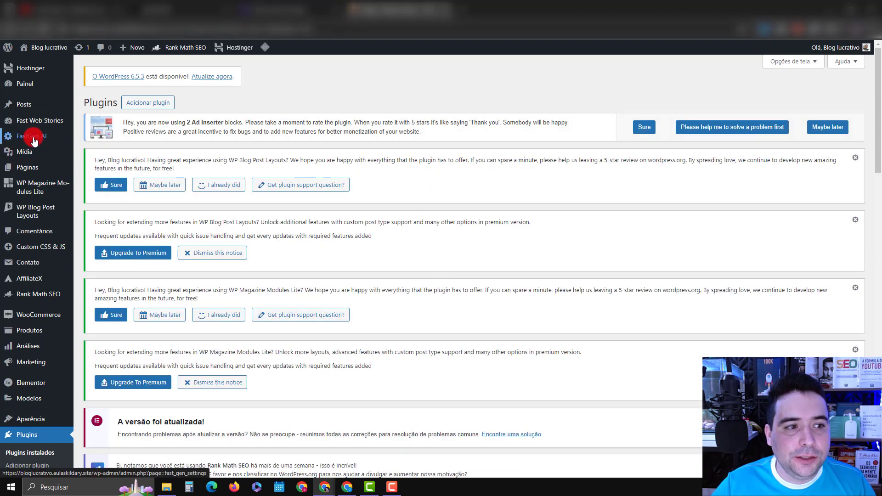
# Step: In the FastGen AI settings, choose the GPT-4-Turbo model, paste the API key, and save the changes
pyautogui.click(34, 139)
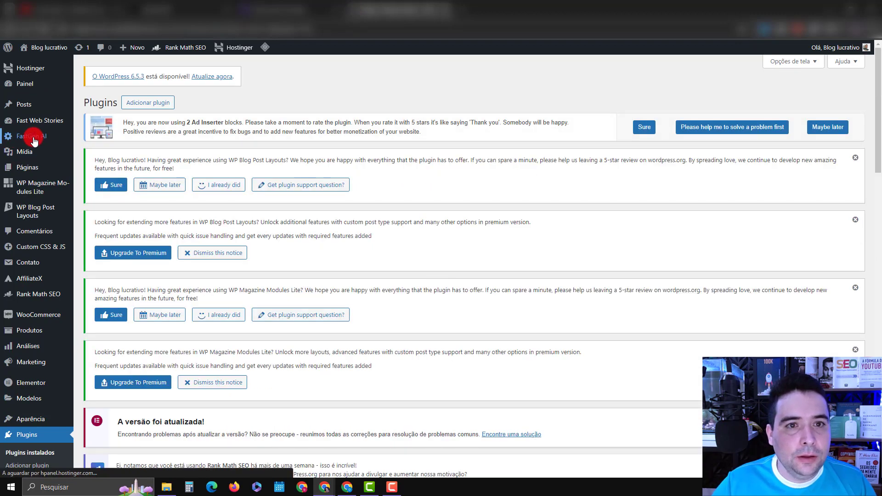
pyautogui.scroll(-3, 363, 216)
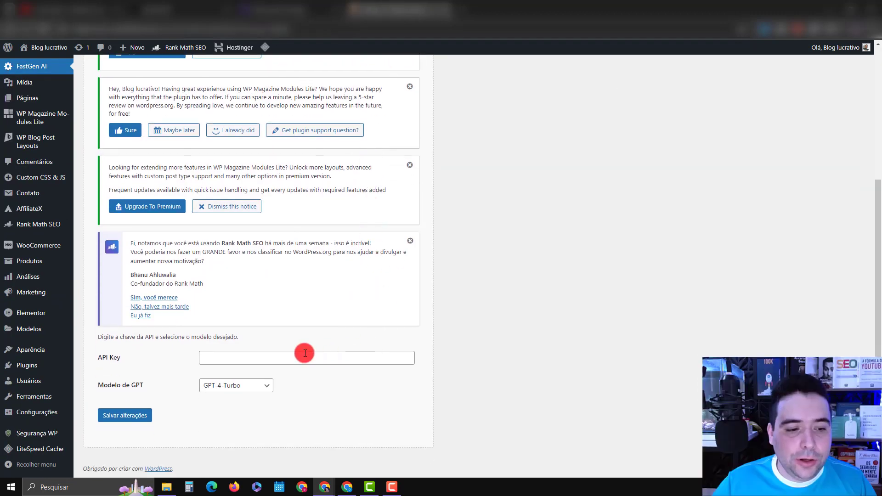
pyautogui.moveTo(97, 359); pyautogui.dragTo(123, 359)
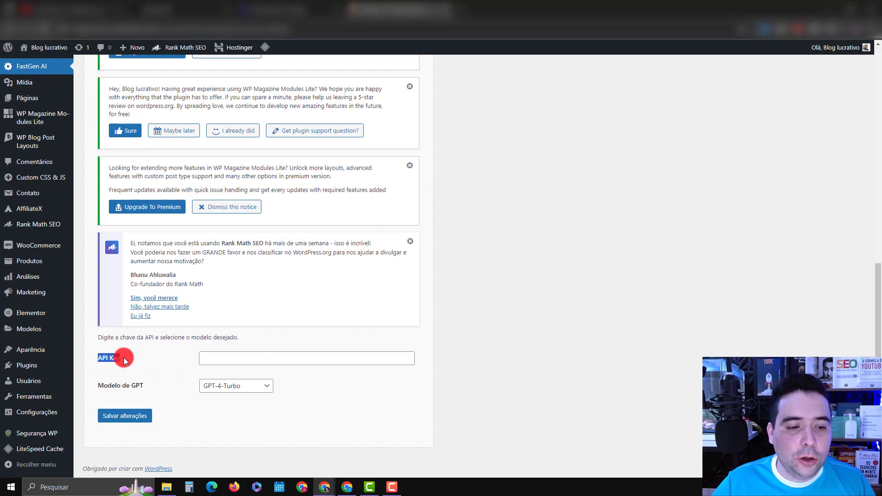
pyautogui.click(257, 389)
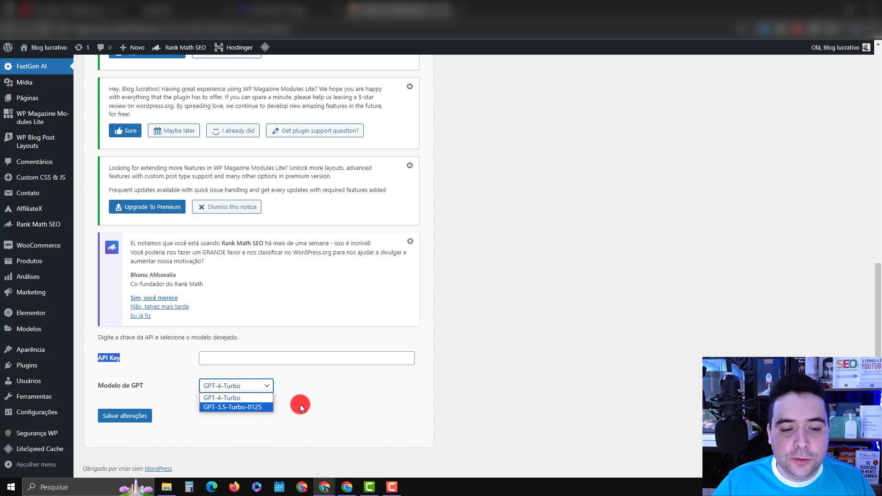
pyautogui.click(251, 398)
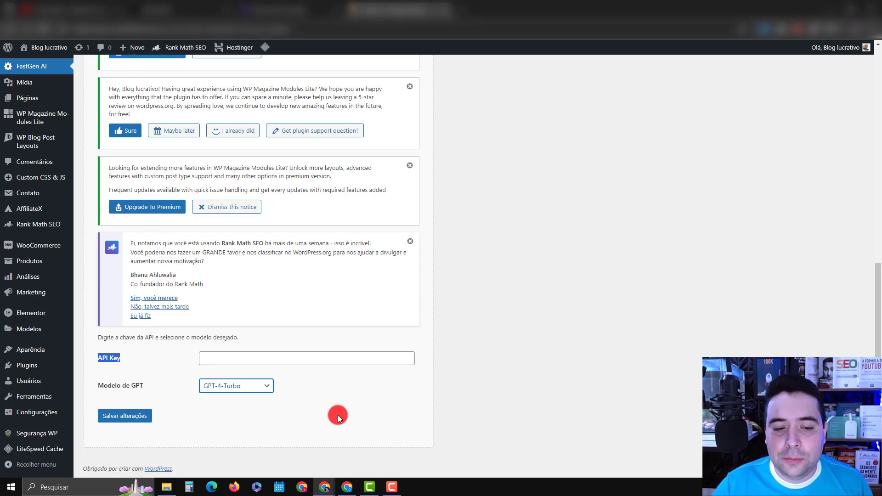
pyautogui.click(234, 358)
pyautogui.hotkey('ctrl', 'v')
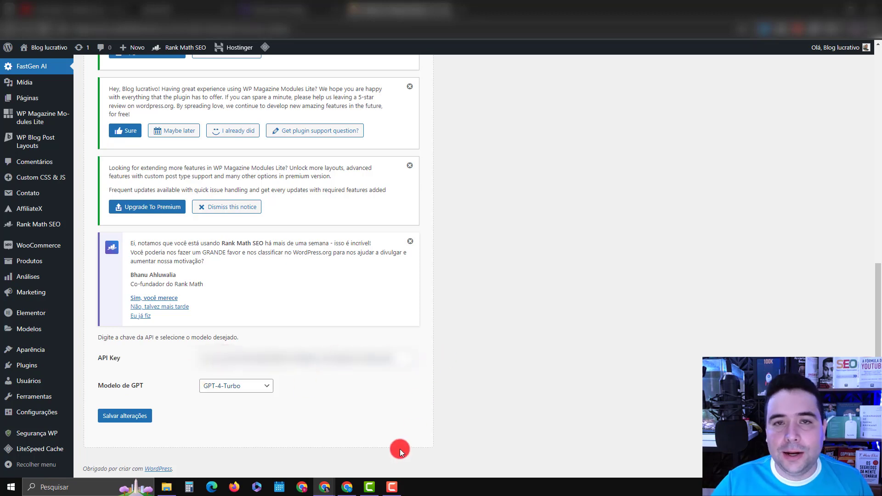
pyautogui.click(116, 425)
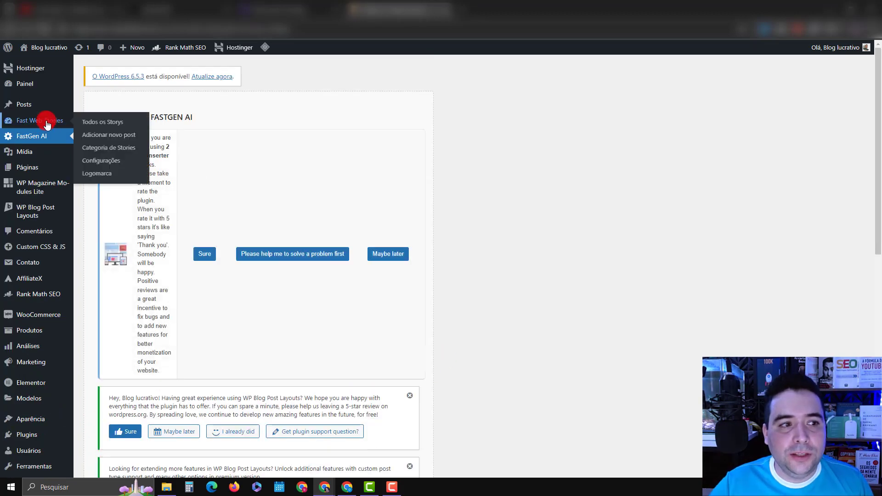
# Step: Start a new Fast Web Stories post and add five people photos from the media library as its FastGen AI images
pyautogui.click(47, 124)
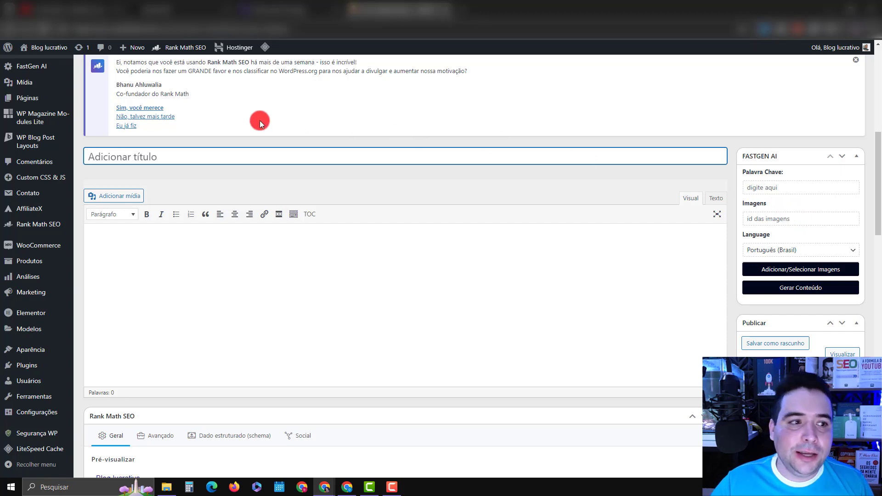
pyautogui.click(776, 269)
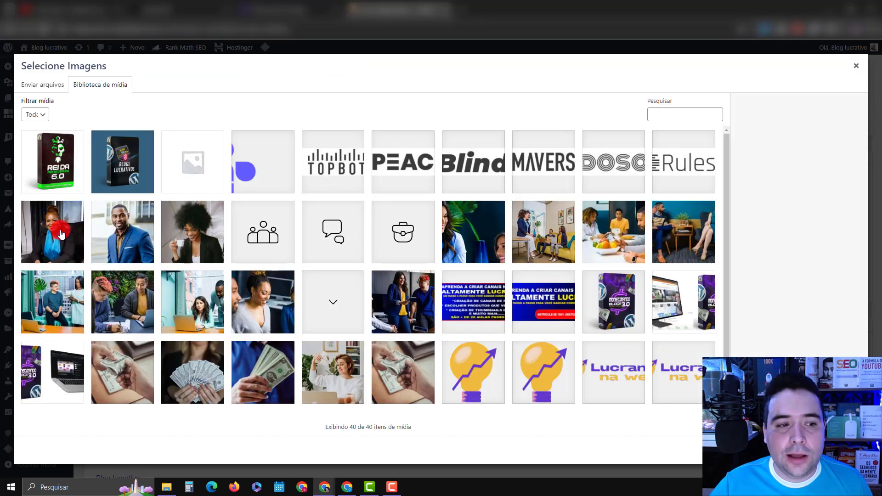
pyautogui.click(62, 234)
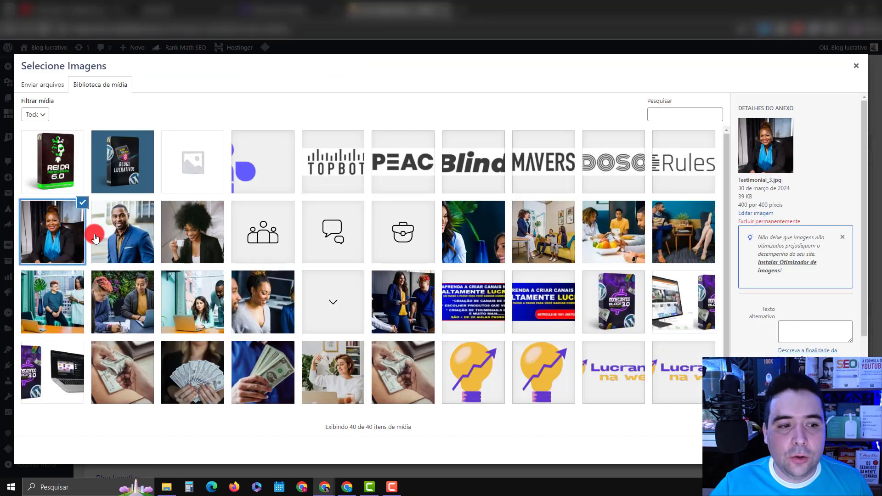
pyautogui.click(122, 232)
pyautogui.click(174, 225)
pyautogui.click(76, 290)
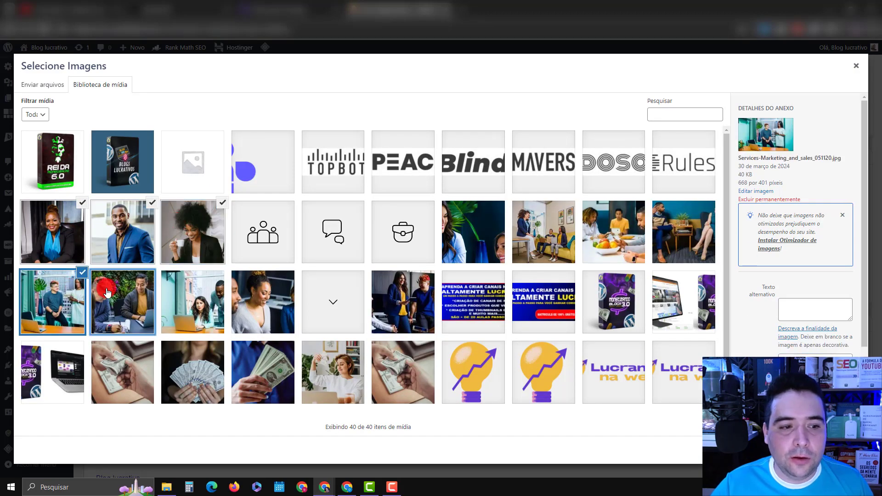
pyautogui.click(105, 288)
pyautogui.click(834, 451)
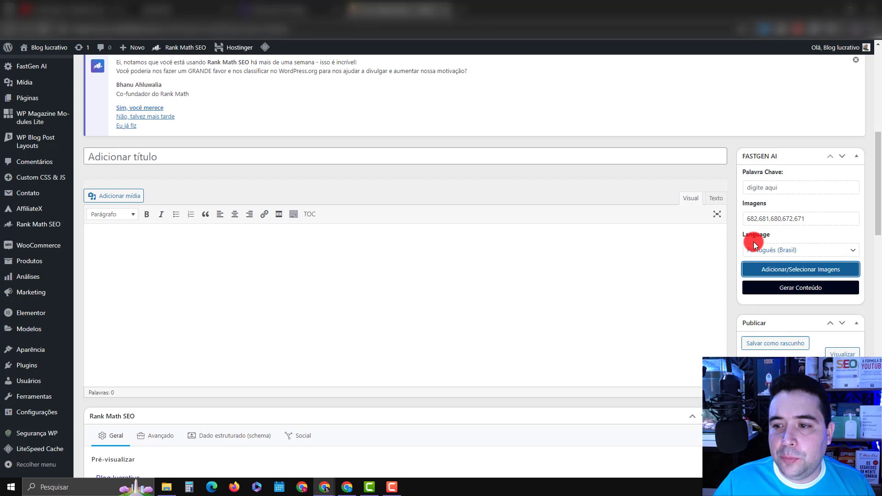
# Step: Generate the story content with FastGen AI for the keyword "como fazer um bolo de cenoura passo a passo" and review the text
pyautogui.click(761, 186)
pyautogui.hotkey('ctrl', 'v')
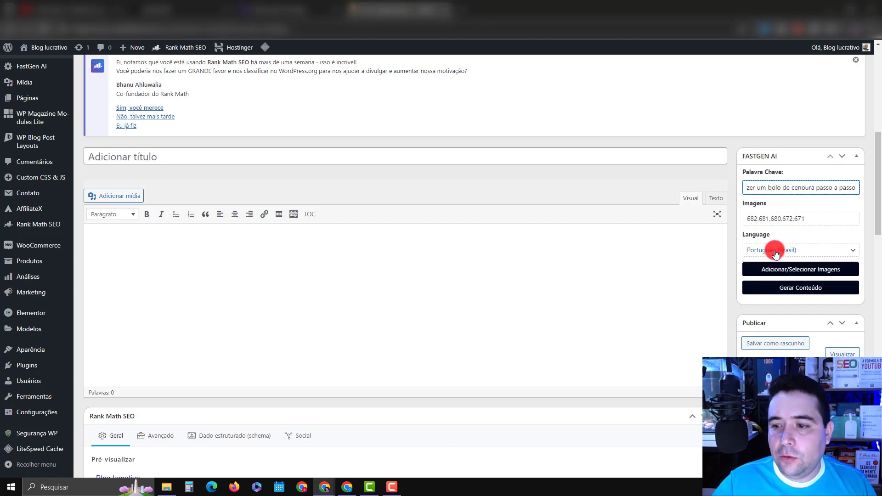
pyautogui.click(807, 293)
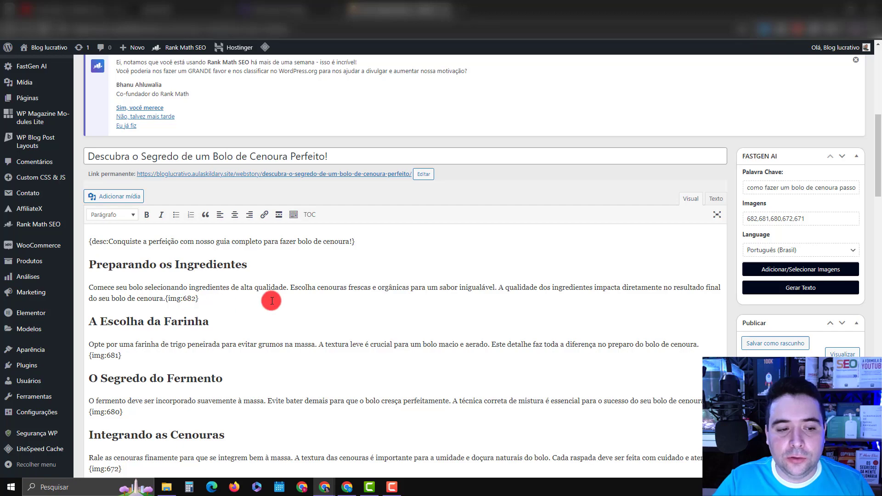
pyautogui.scroll(-2, 321, 305)
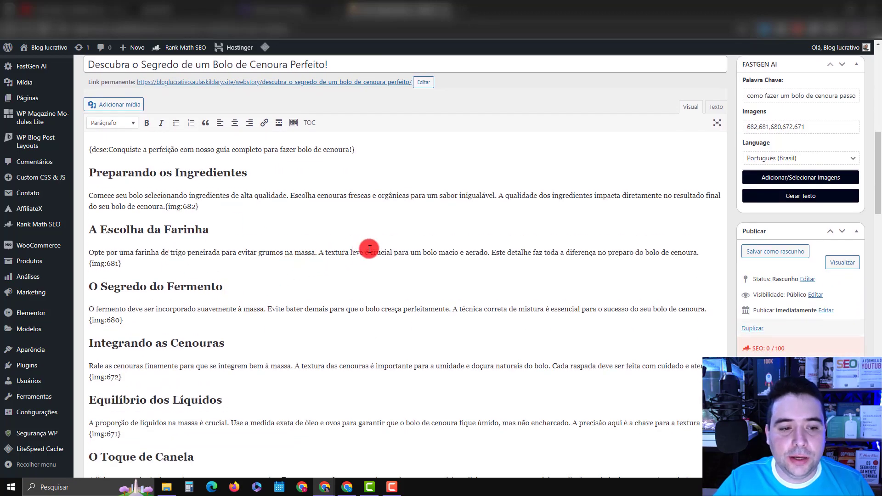
pyautogui.scroll(-8, 426, 257)
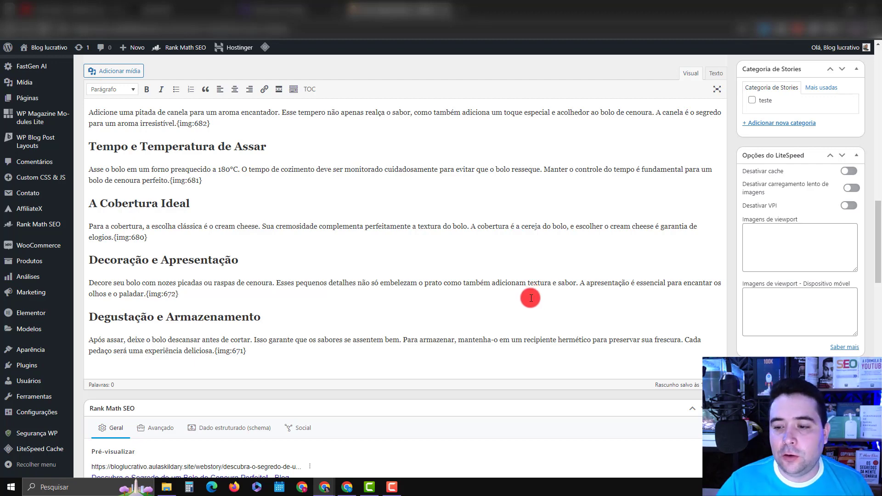
pyautogui.scroll(2, 842, 281)
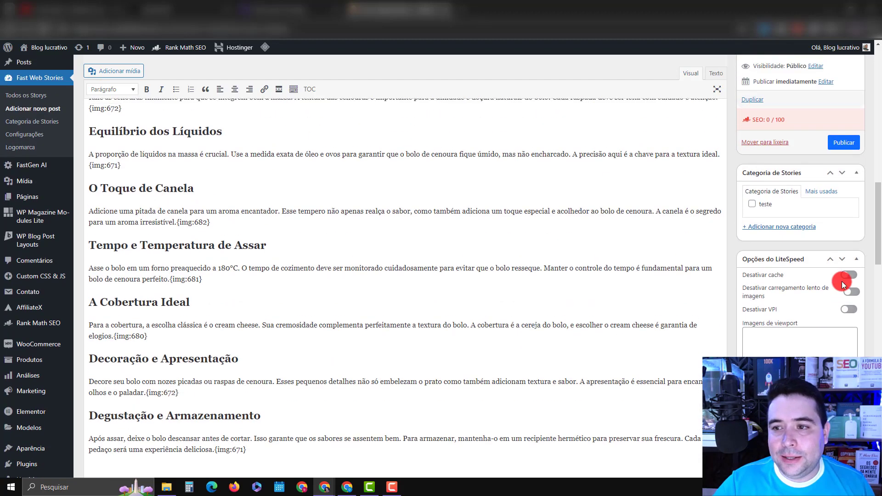
pyautogui.scroll(7, 841, 281)
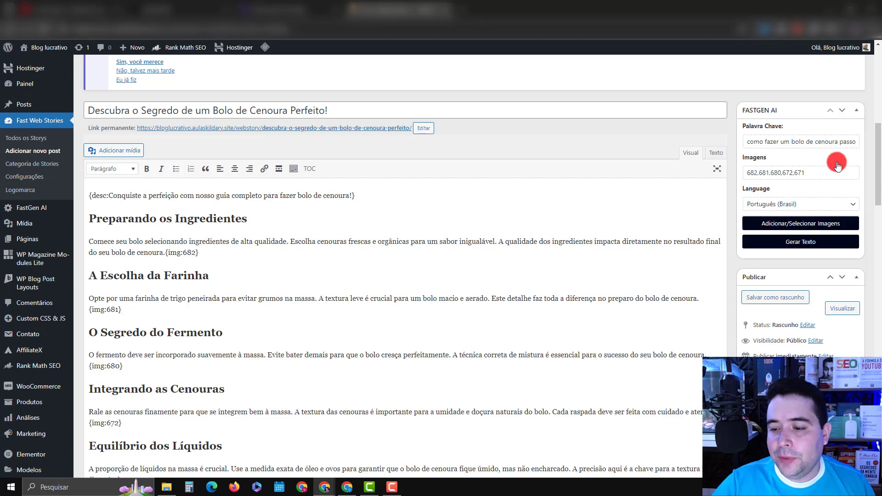
# Step: Set the media library photo of people around a table with fruit as the story's featured image
pyautogui.scroll(-3, 833, 202)
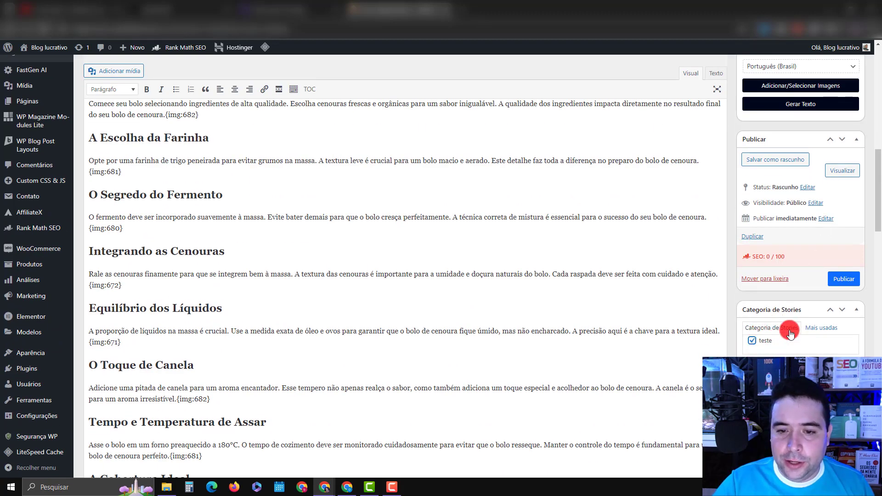
pyautogui.scroll(-7, 799, 335)
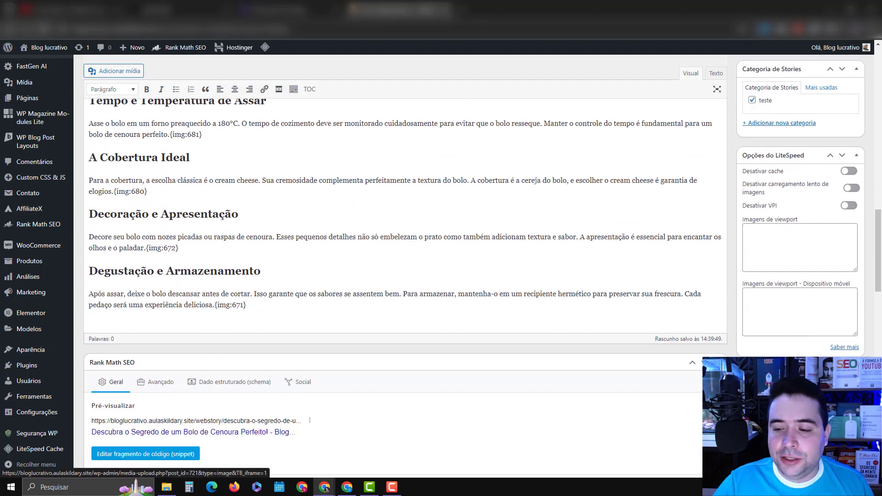
pyautogui.click(772, 386)
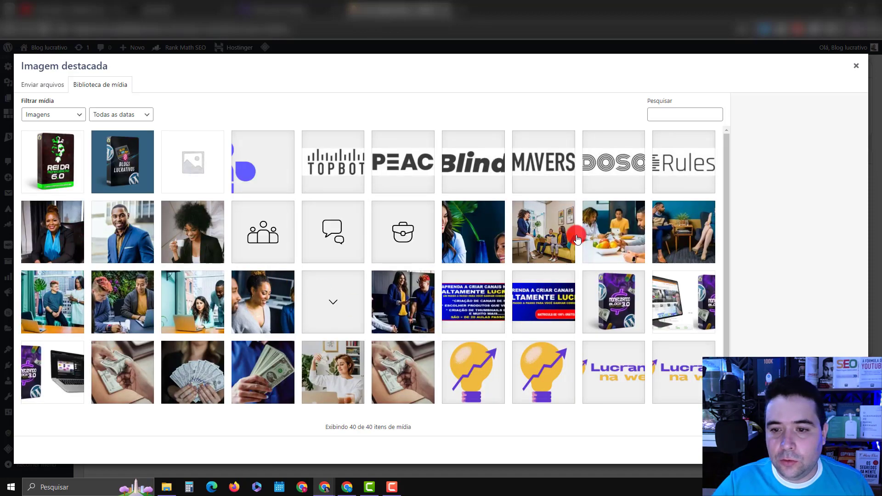
pyautogui.click(589, 228)
pyautogui.click(828, 450)
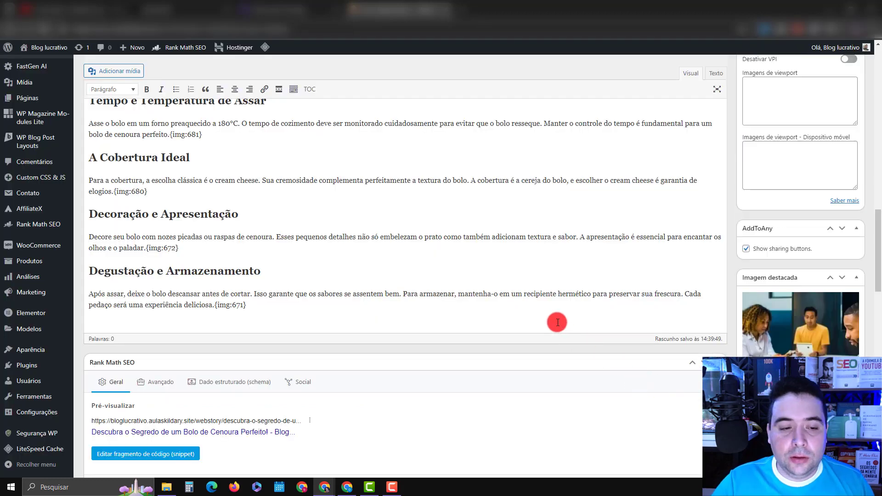
# Step: In the story options, keep the default theme, name the button "Visite nosso Blog", enter the blog's URL, and show it on "Todas as Páginas"
pyautogui.scroll(-6, 556, 322)
pyautogui.scroll(-5, 432, 274)
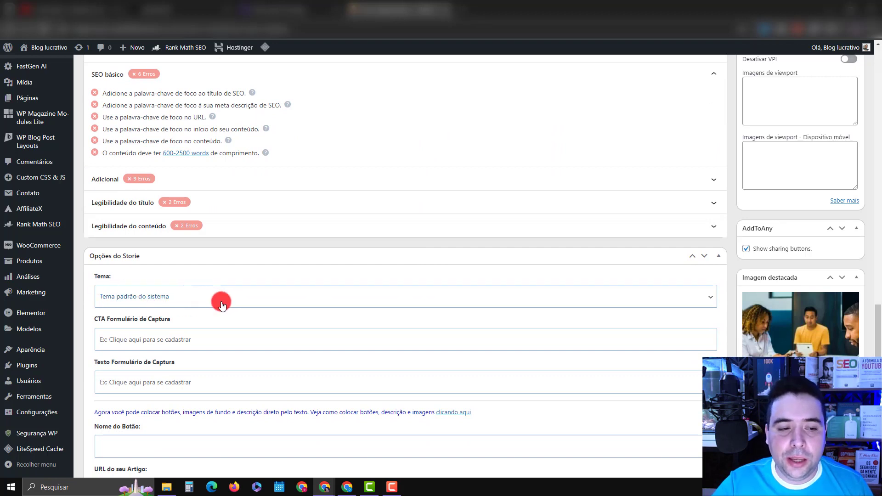
pyautogui.click(204, 300)
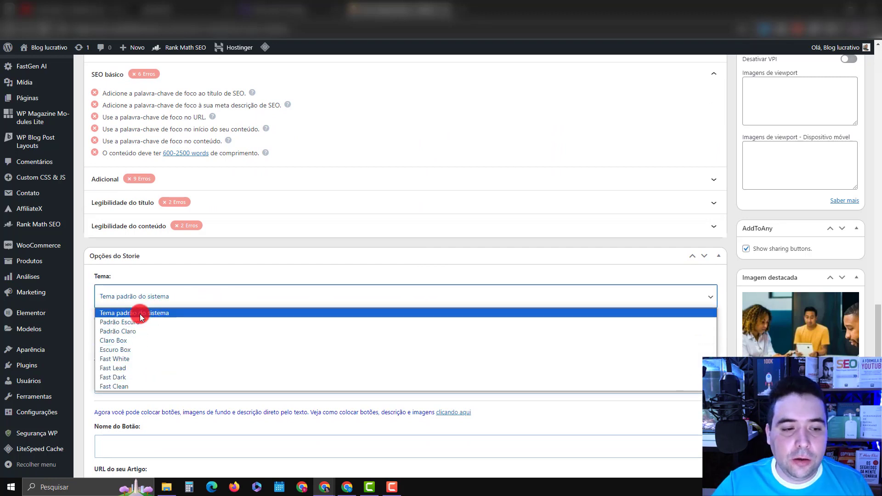
pyautogui.click(88, 281)
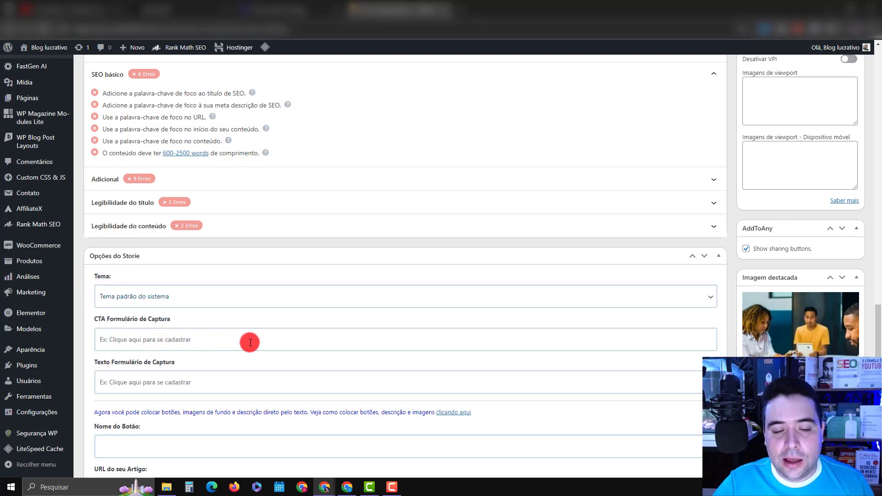
pyautogui.scroll(-2, 256, 341)
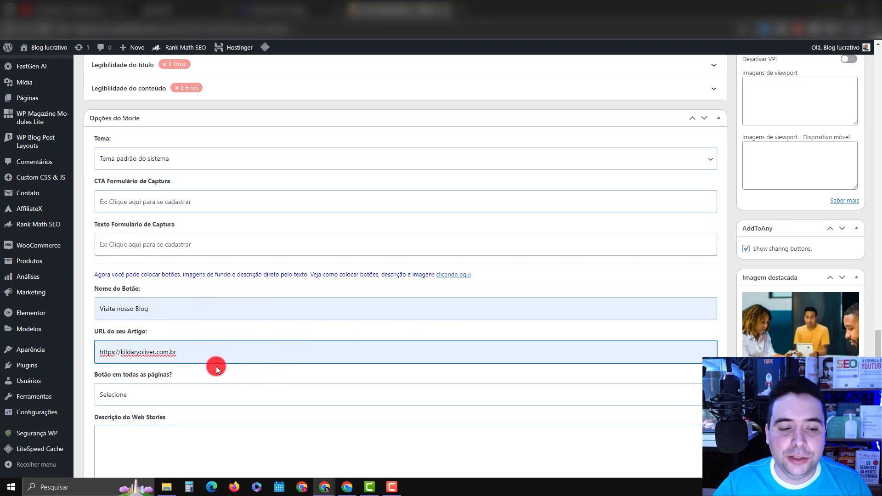
pyautogui.click(193, 390)
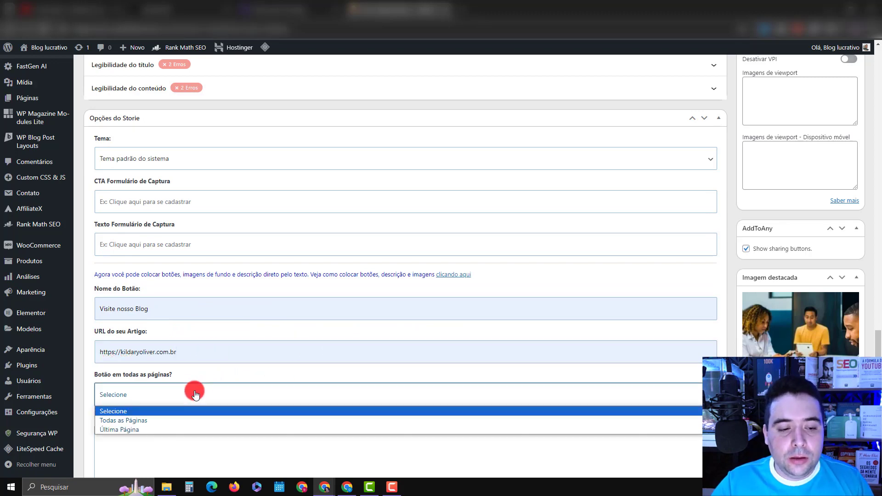
pyautogui.click(157, 420)
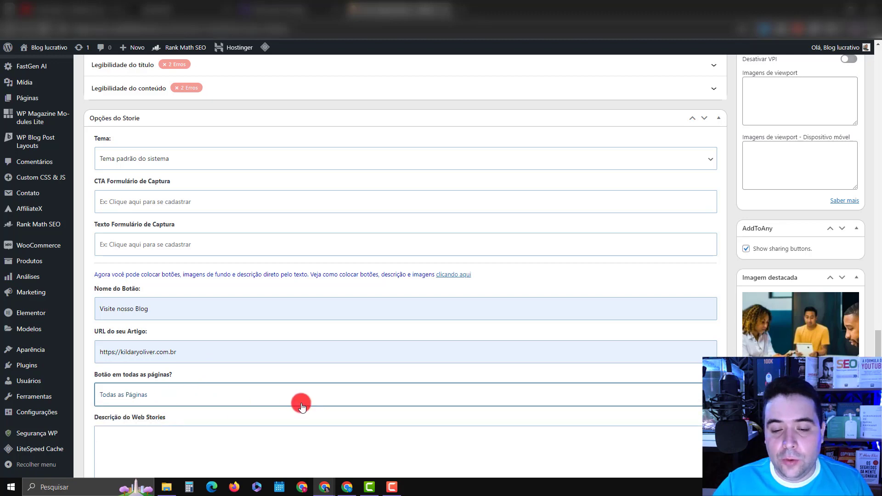
pyautogui.scroll(-1, 302, 405)
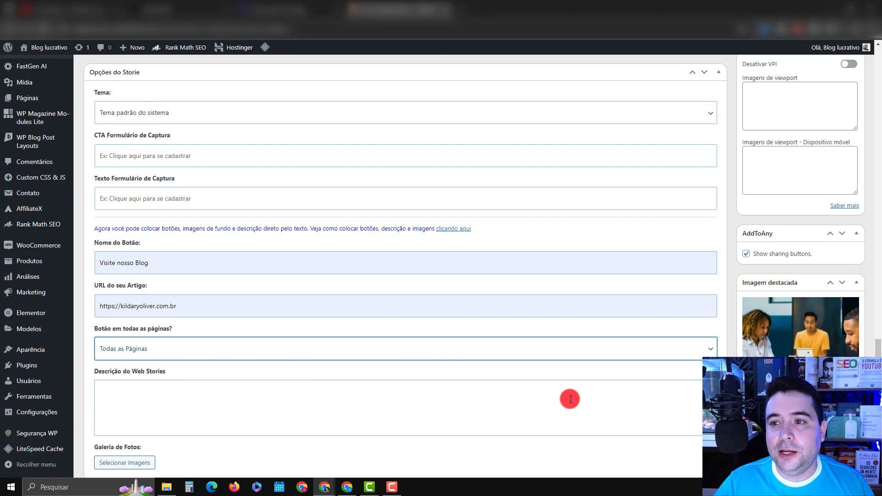
# Step: Publish the carrot cake web story
pyautogui.scroll(15, 570, 399)
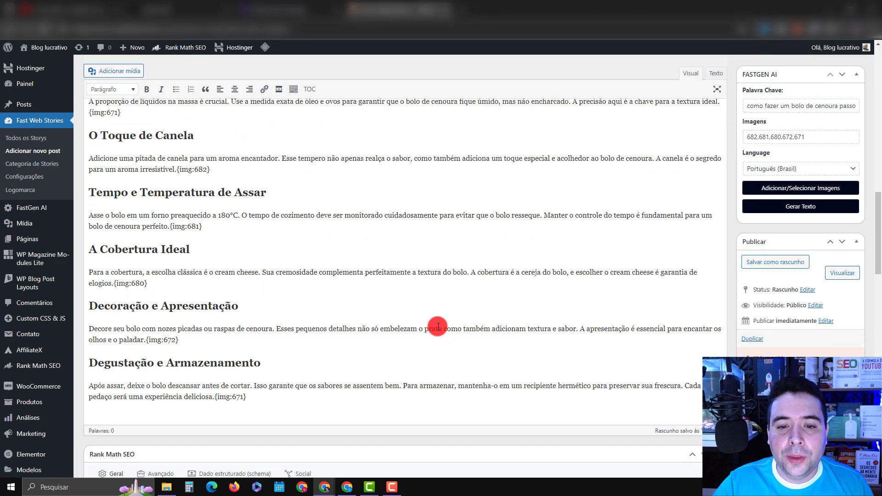
pyautogui.scroll(10, 438, 326)
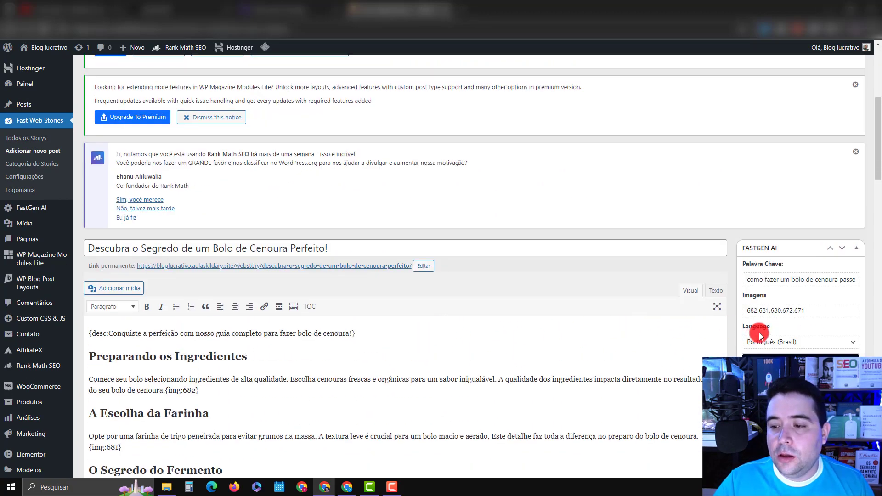
pyautogui.scroll(-3, 759, 333)
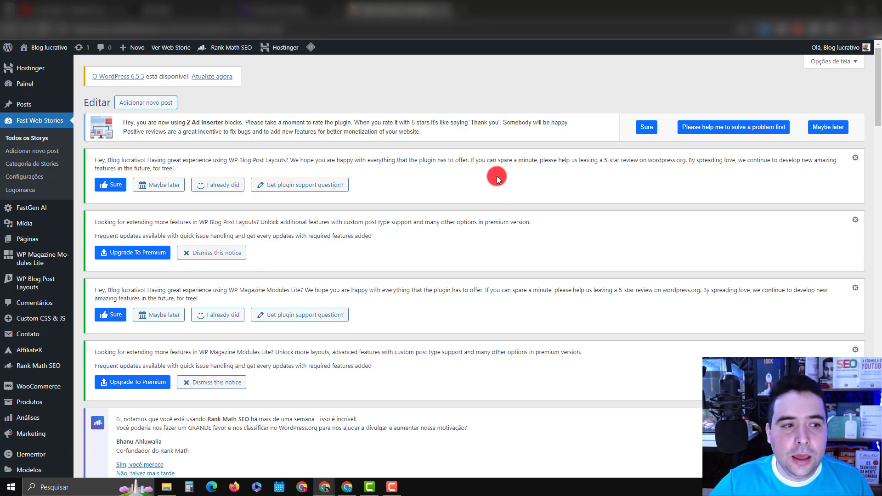
# Step: Open the published web story in a new browser tab and switch to it
pyautogui.scroll(-6, 497, 177)
pyautogui.scroll(-1, 497, 179)
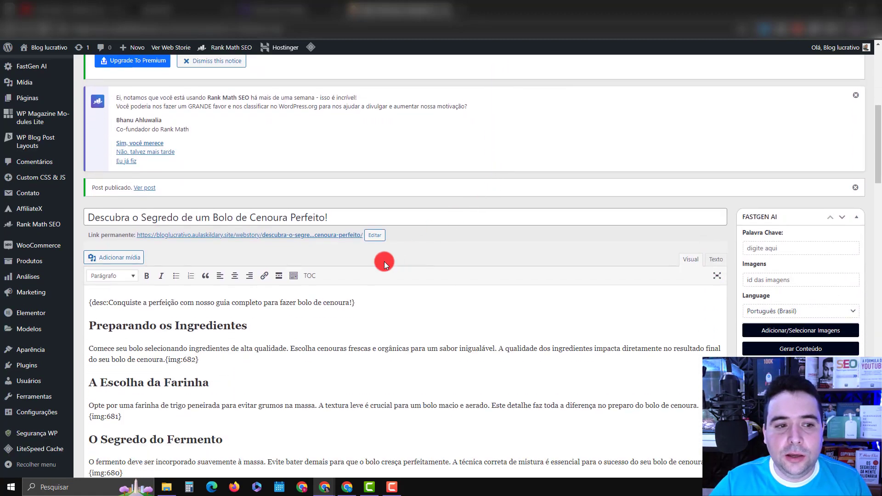
pyautogui.rightClick(149, 188)
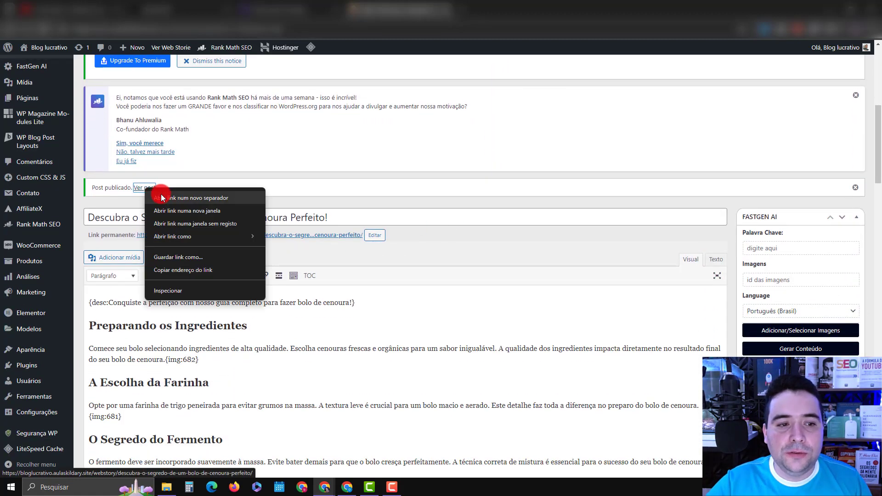
pyautogui.click(160, 197)
pyautogui.hotkey('ctrl', 'Tab')
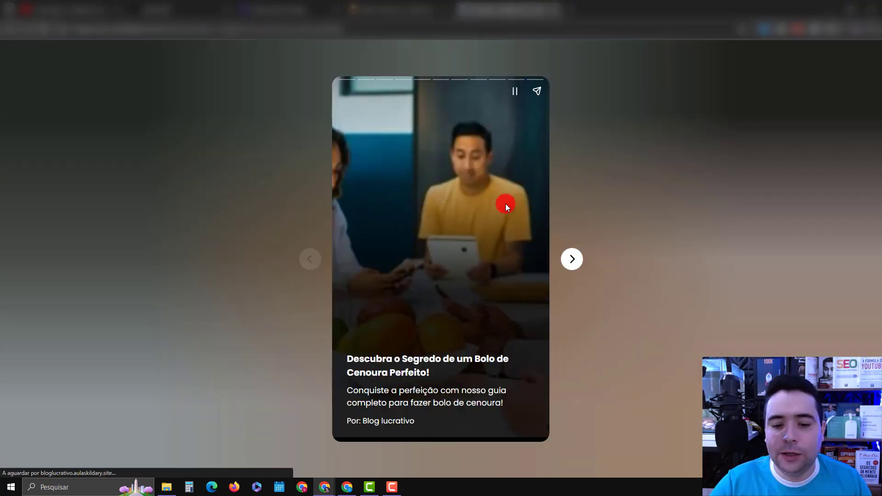
# Step: Page through the published story's slides to check their images, text and blog button, and close the story's tab
pyautogui.click(572, 260)
pyautogui.click(571, 260)
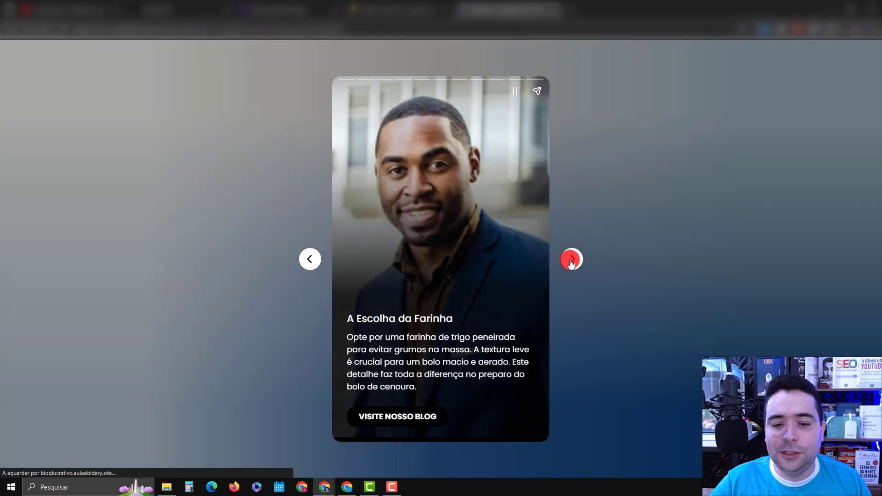
pyautogui.click(572, 260)
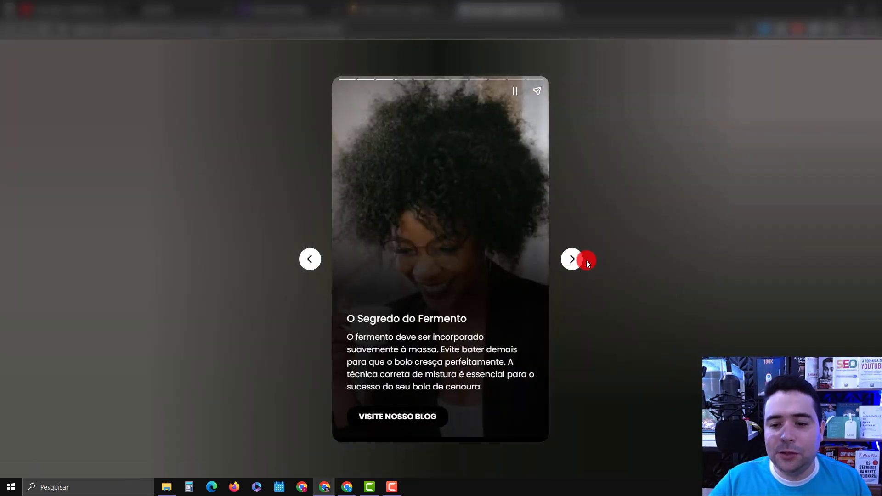
pyautogui.click(573, 260)
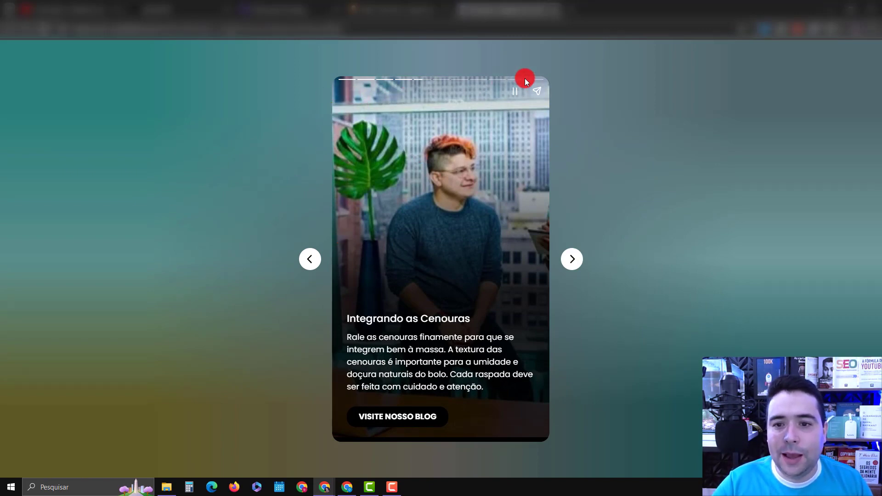
pyautogui.click(354, 282)
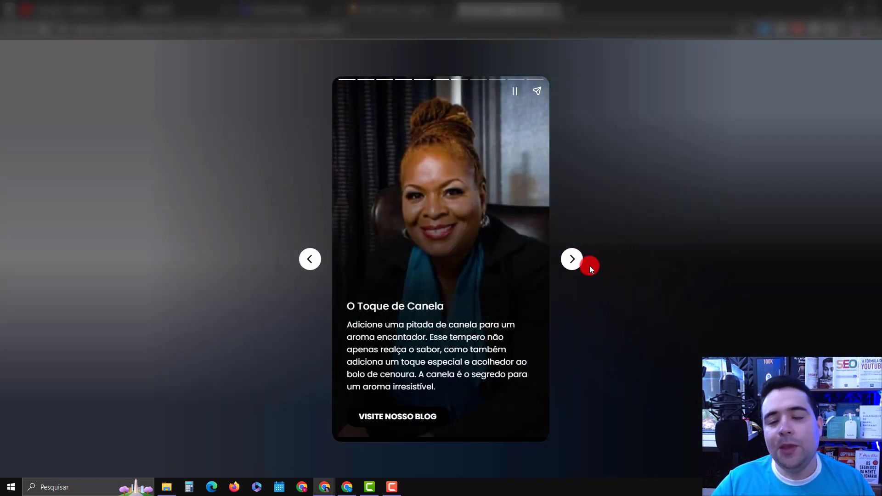
pyautogui.click(576, 253)
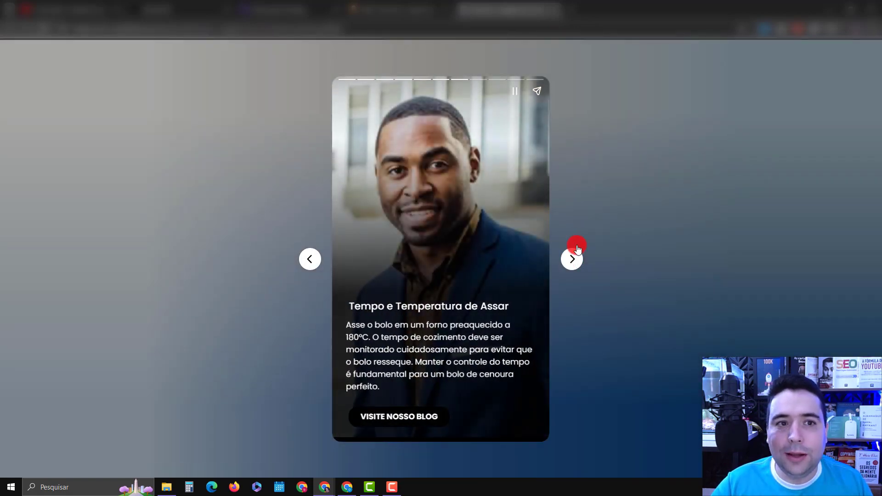
pyautogui.hotkey('ctrl', 'w')
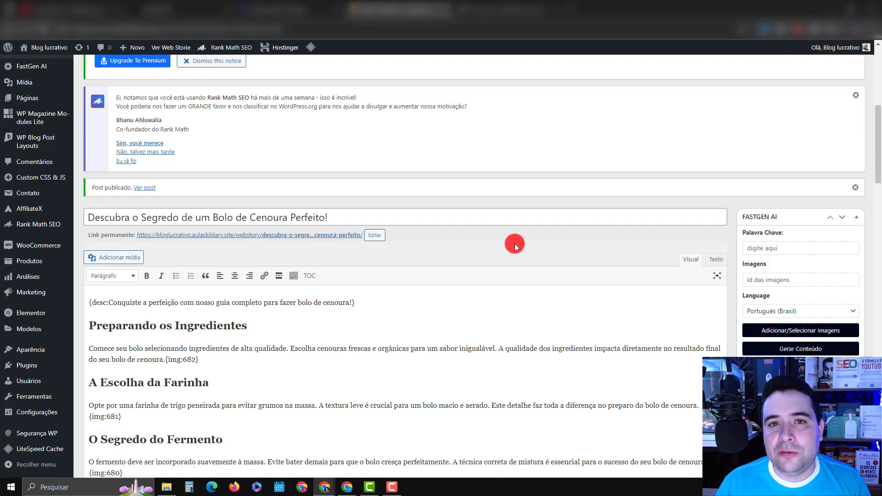